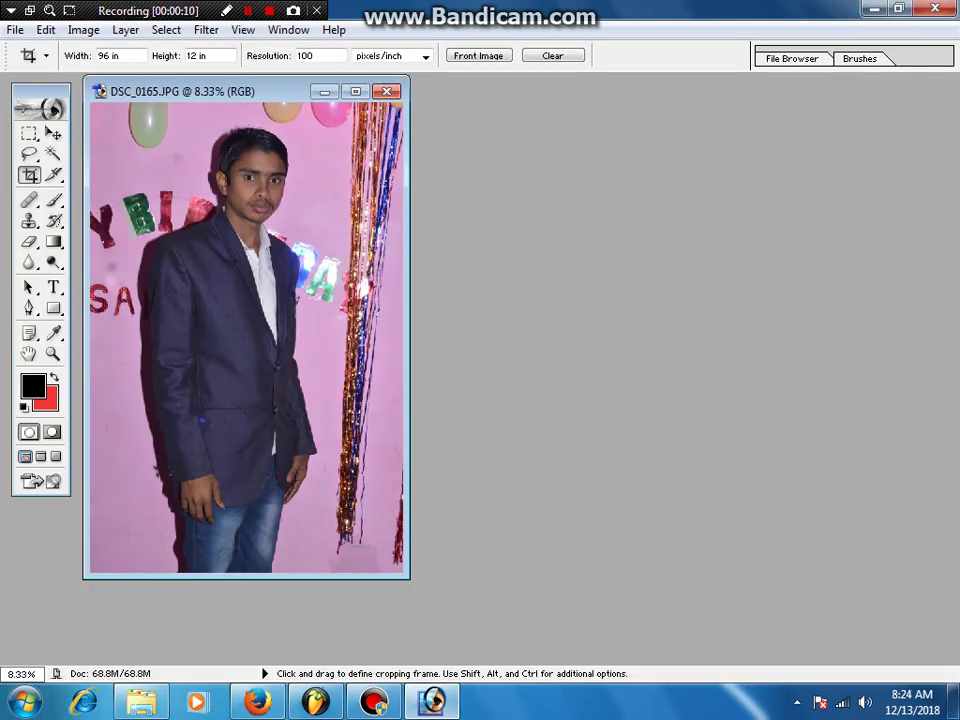
Close the current photo and open the DSC_0165 photo.
key("ctrl+w")
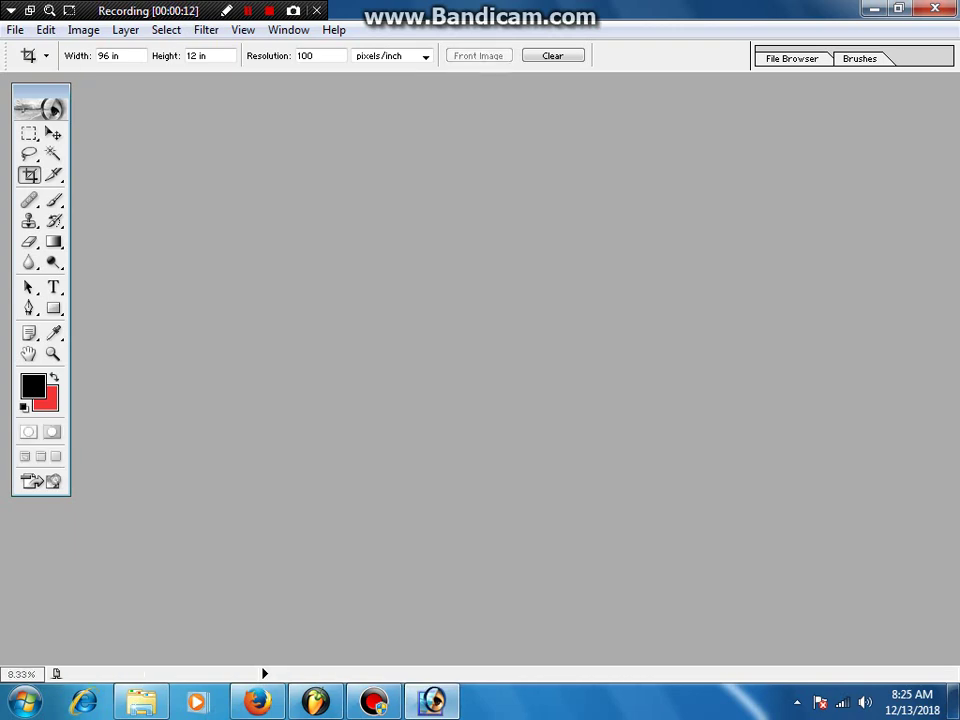
left_click(15, 29)
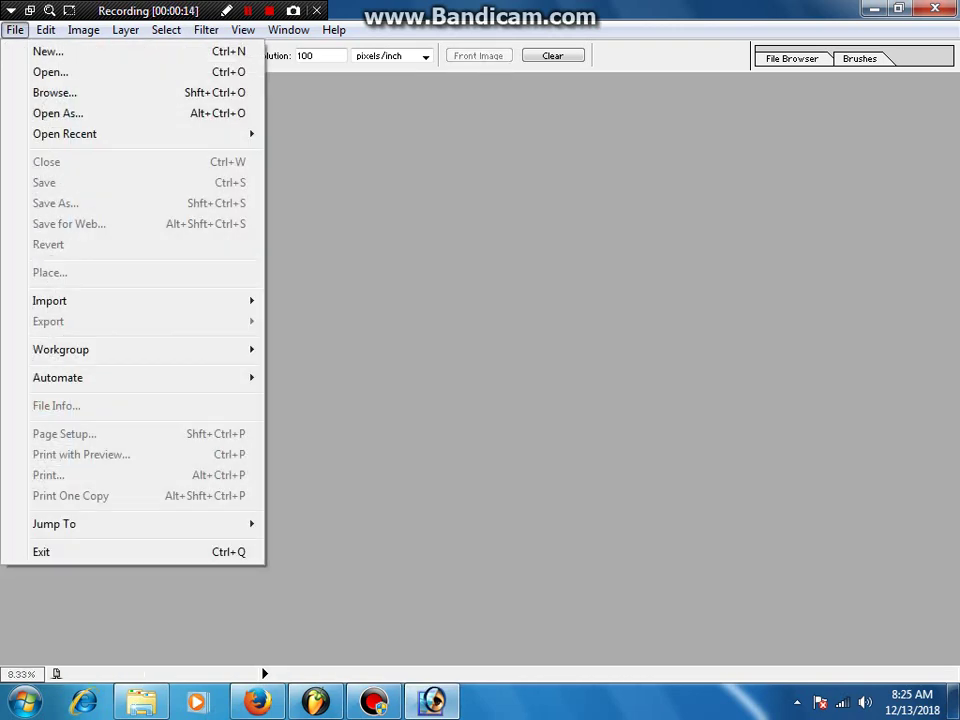
left_click(45, 71)
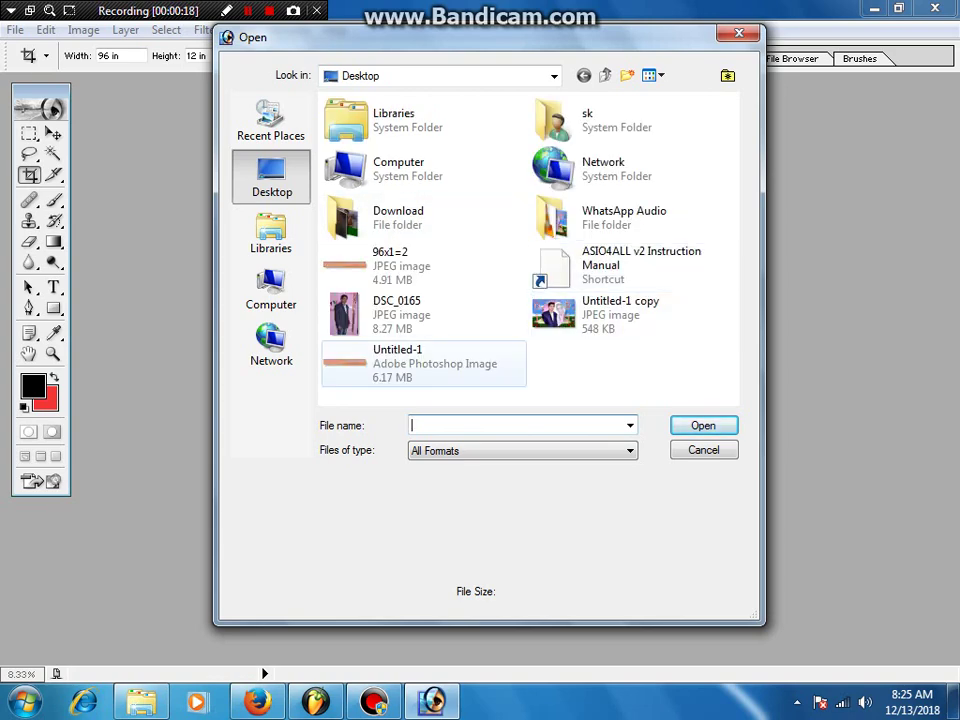
left_click(350, 315)
key("Return")
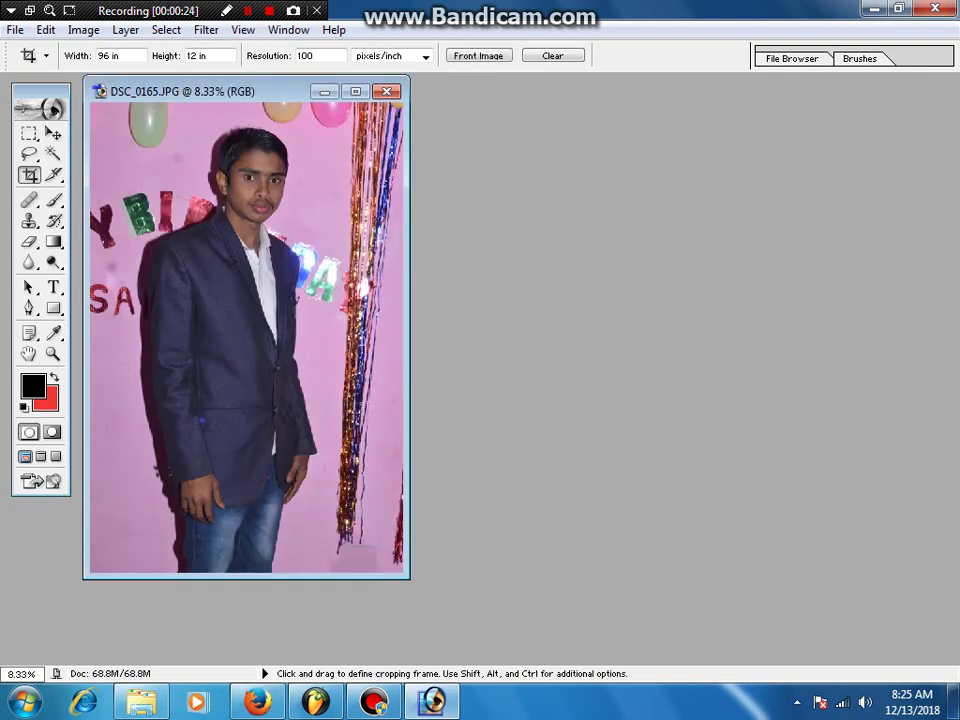
Maximize the photo window and set the crop to 1.22 × 1.62 in at 300 pixels/inch.
left_click(355, 128)
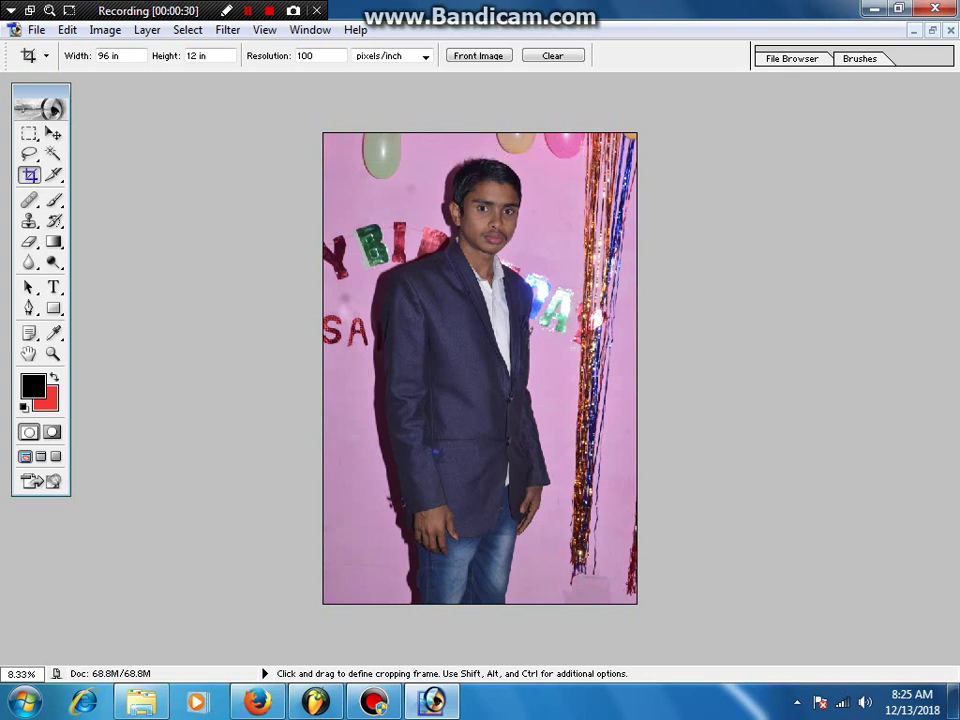
key("Return")
type("1")
type(".22")
key("Tab")
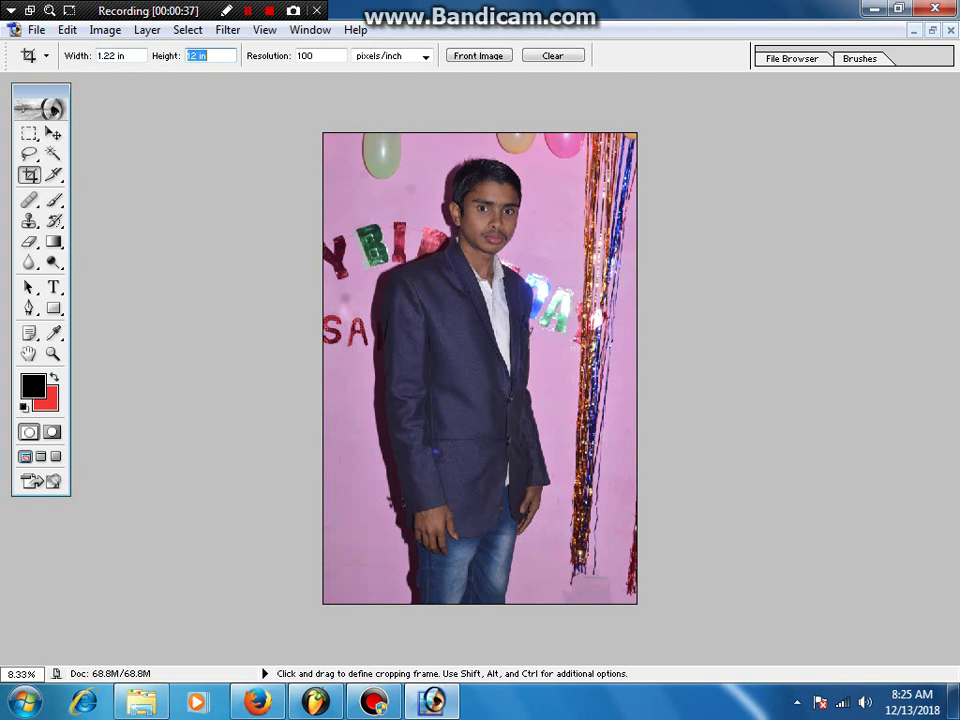
type("1.6")
type("2")
key("Tab")
type("3")
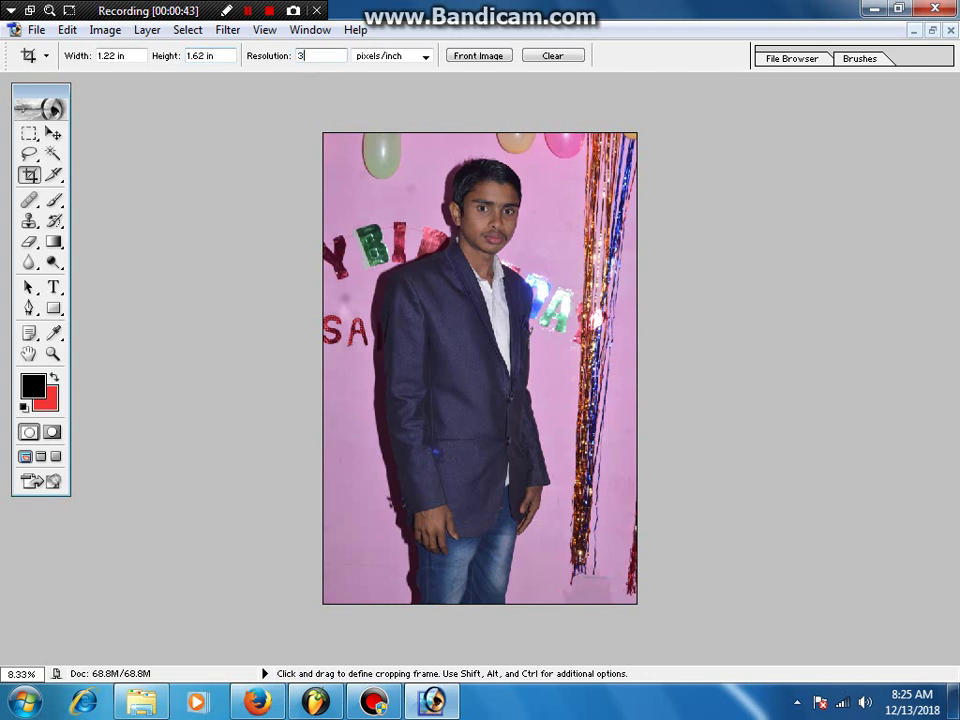
type("00")
Crop the photo to the head and shoulders and zoom in on the result.
mouse_move(404, 148)
left_mouse_down()
mouse_move(531, 302)
mouse_move(547, 337)
left_mouse_up()
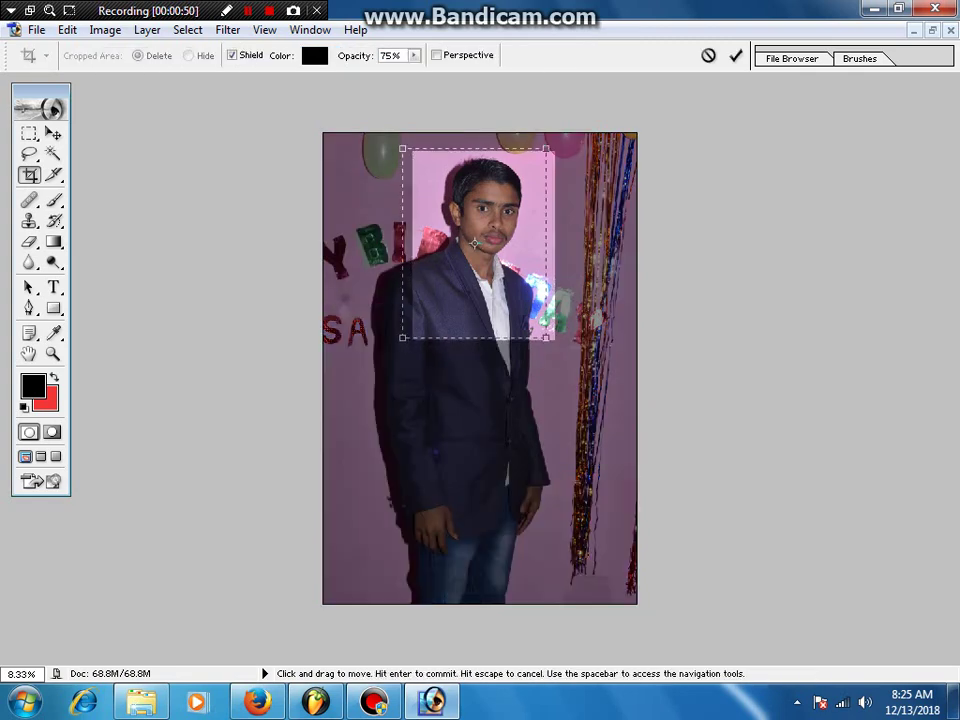
right_click(467, 200)
left_click(510, 210)
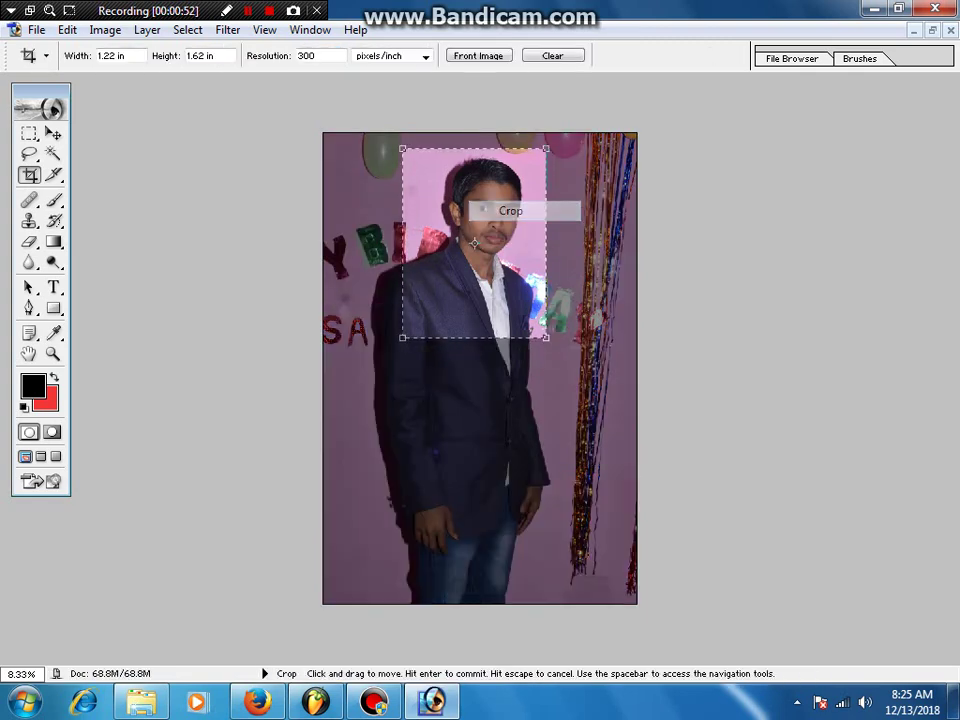
key("ctrl+plus")
key("ctrl+plus")
key("ctrl+plus")
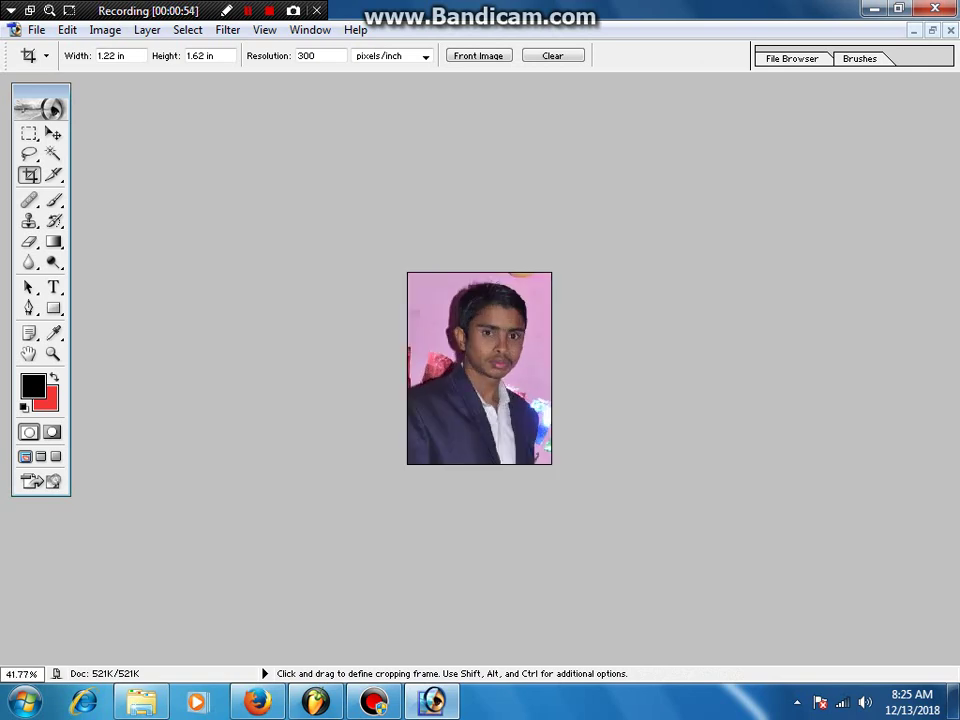
key("ctrl+plus")
key("ctrl+plus")
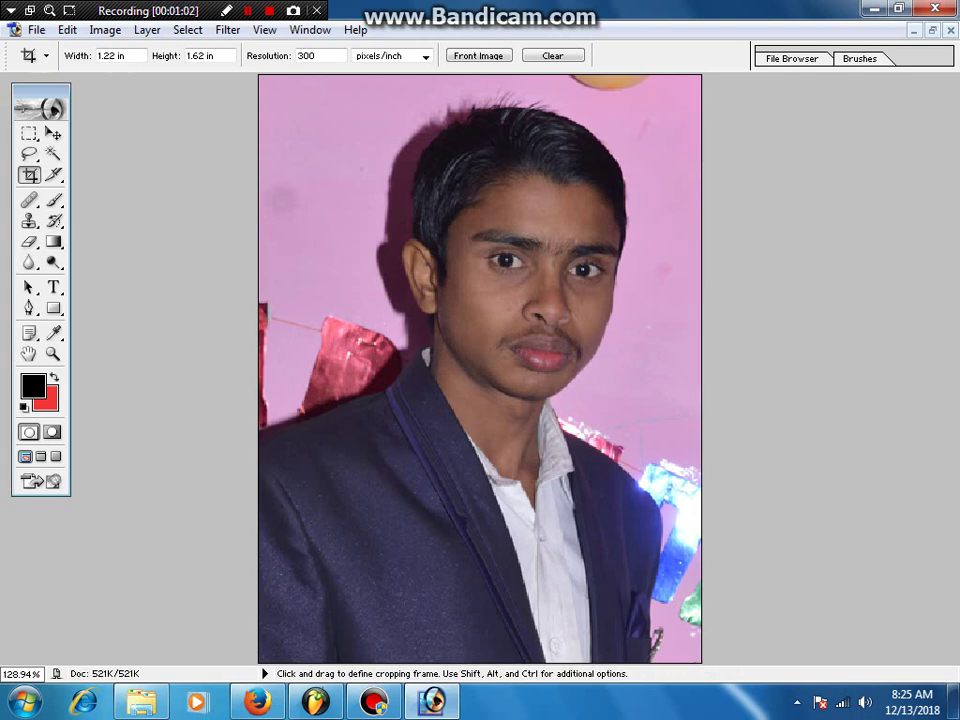
Brighten the midtones with a Curves adjustment raising input 109 to output 143.
key("ctrl")
key("ctrl+m")
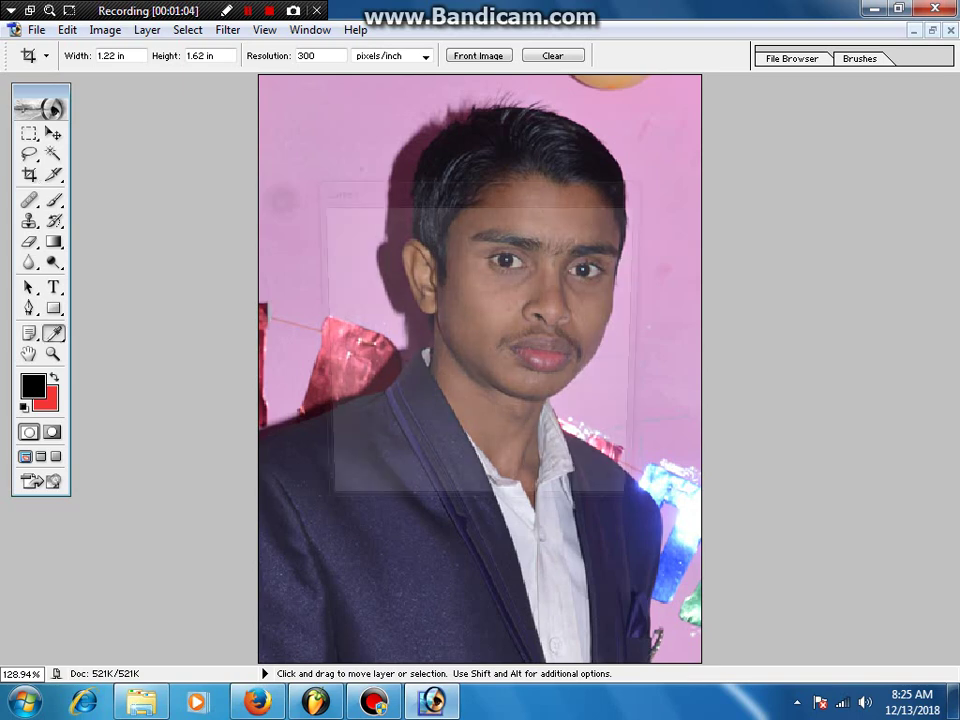
left_click_drag(400, 188, 683, 357)
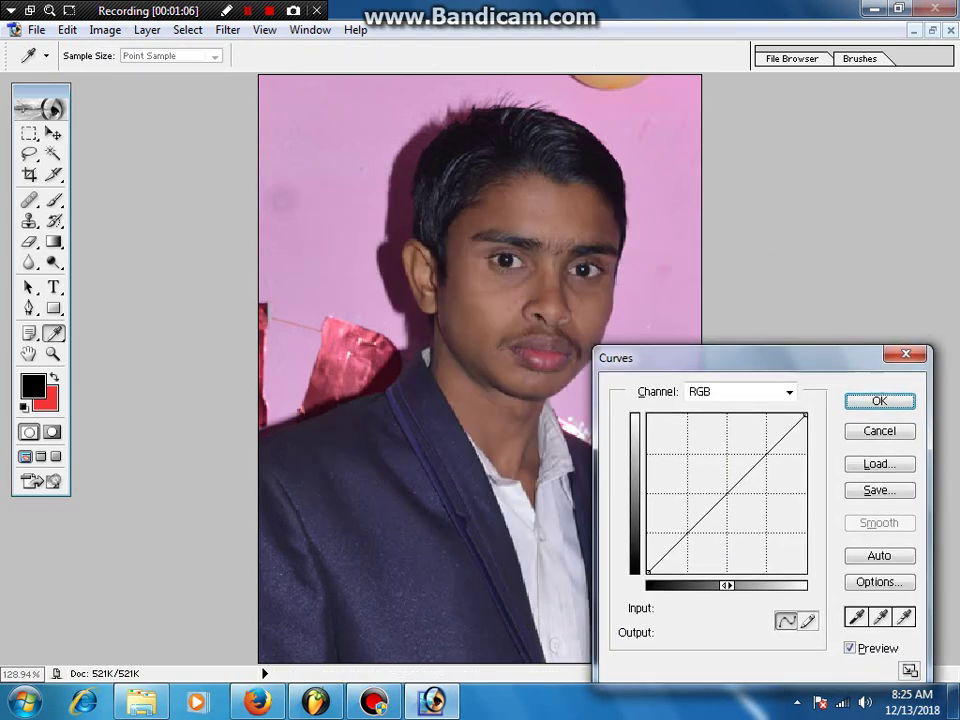
left_click_drag(717, 503, 717, 484)
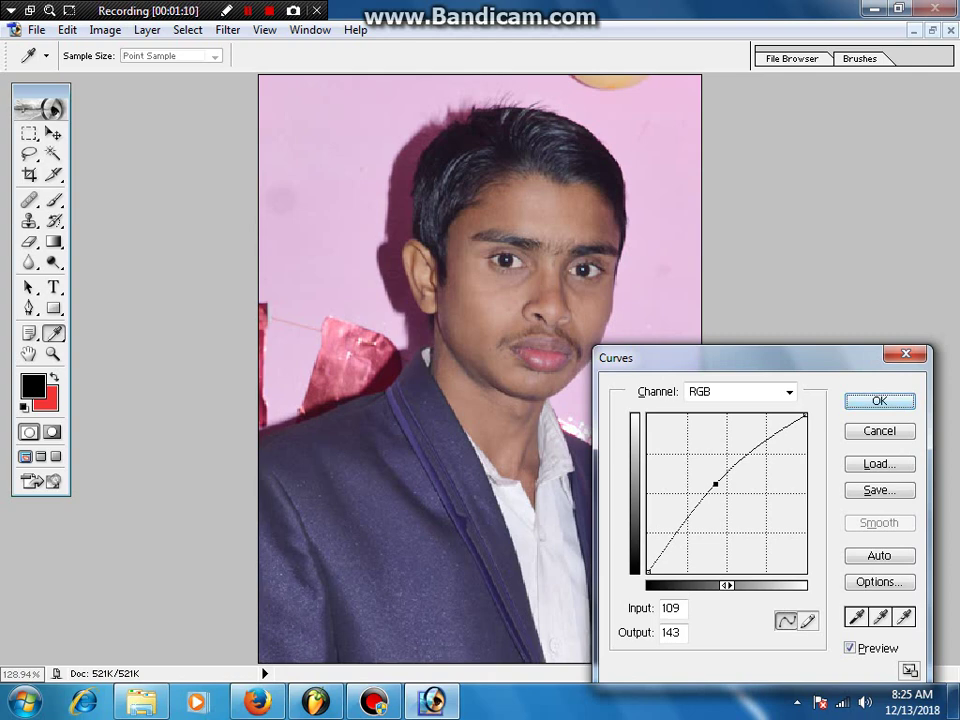
key("Return")
key("c")
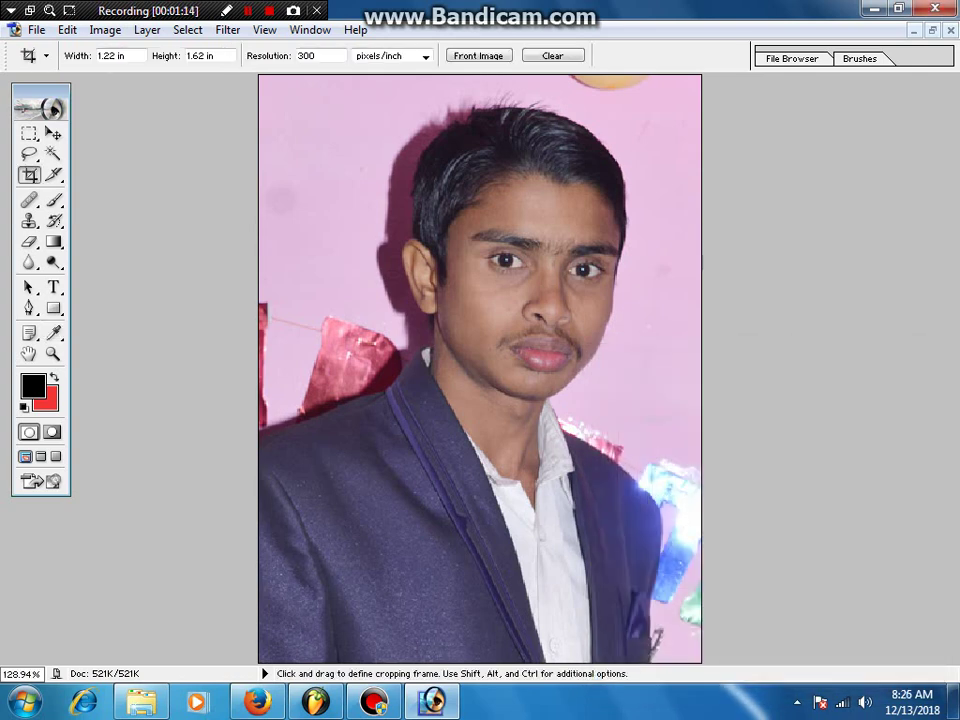
Zoom to 300% on the face and sample the skin tone as foreground colour.
key("z")
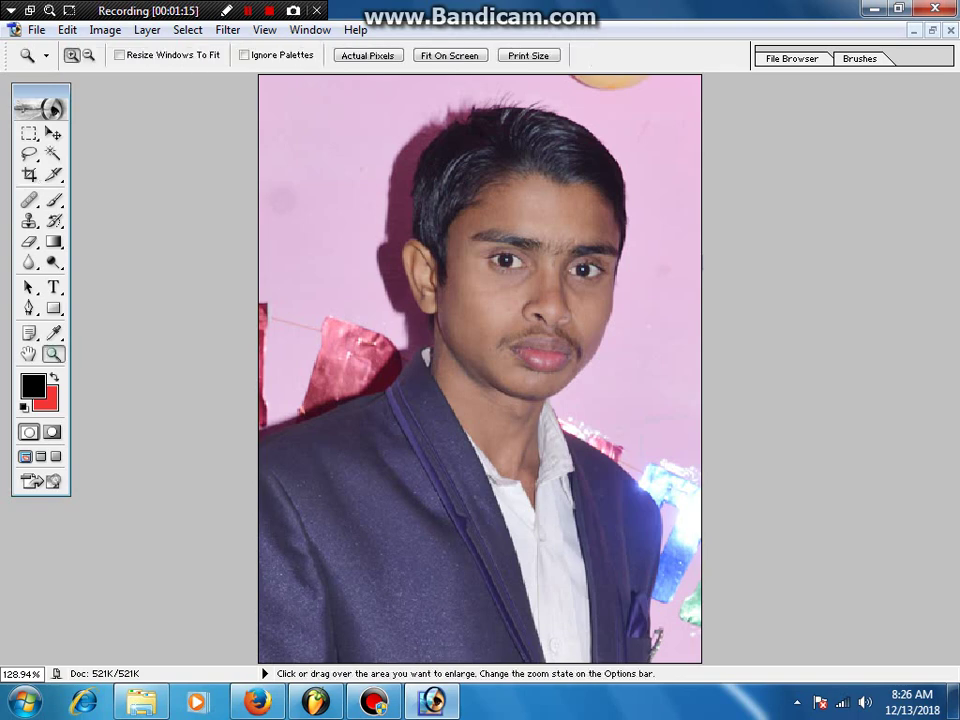
left_click_drag(386, 118, 690, 521)
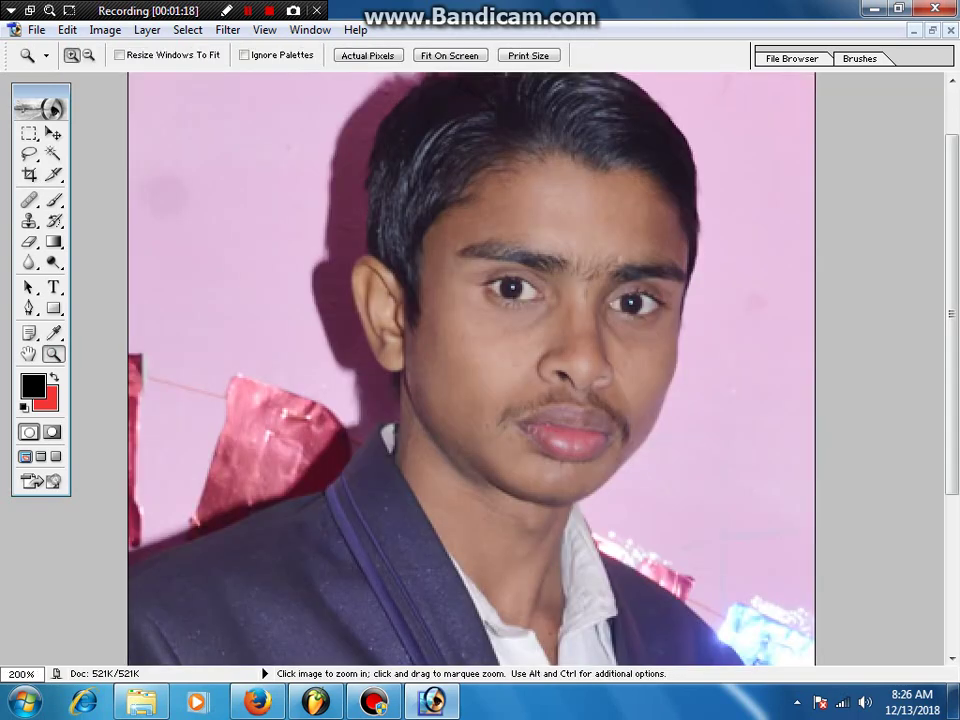
left_click(501, 340)
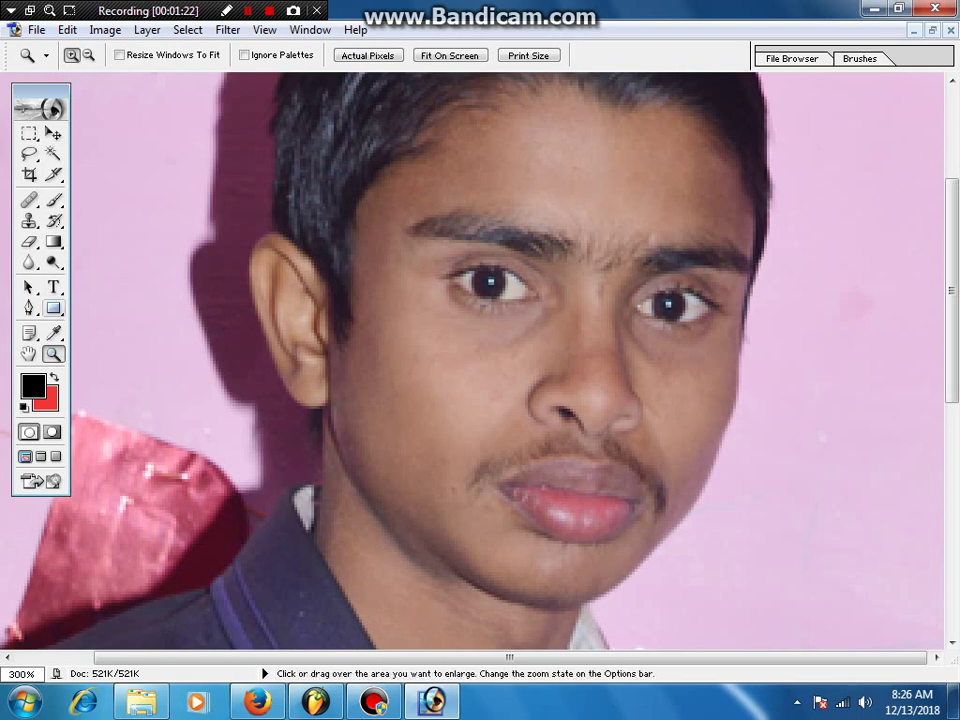
left_click(54, 333)
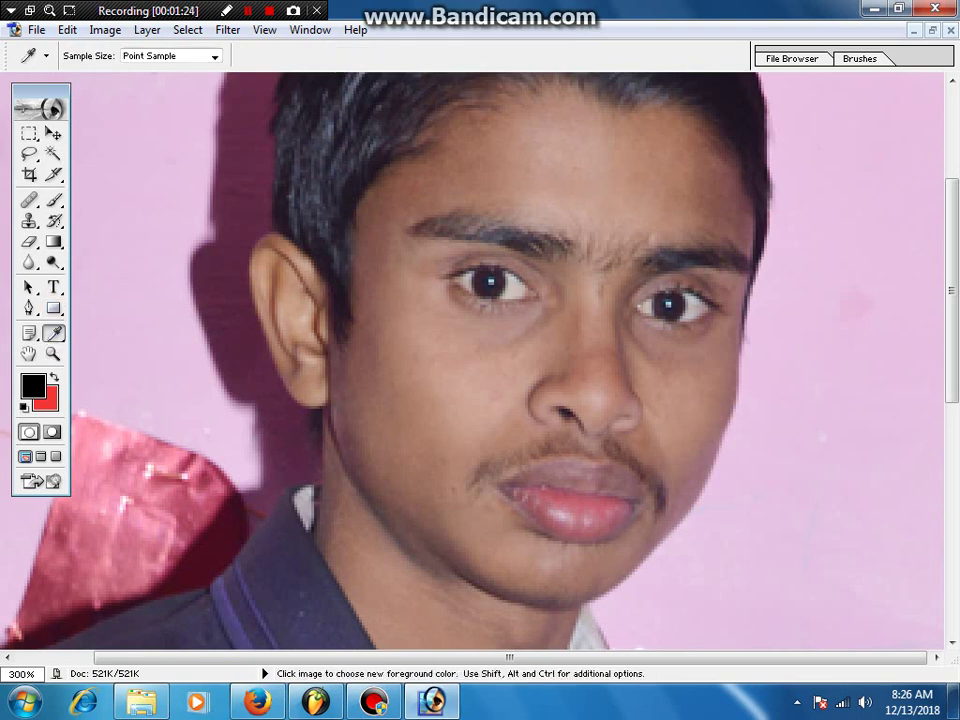
left_click(420, 400)
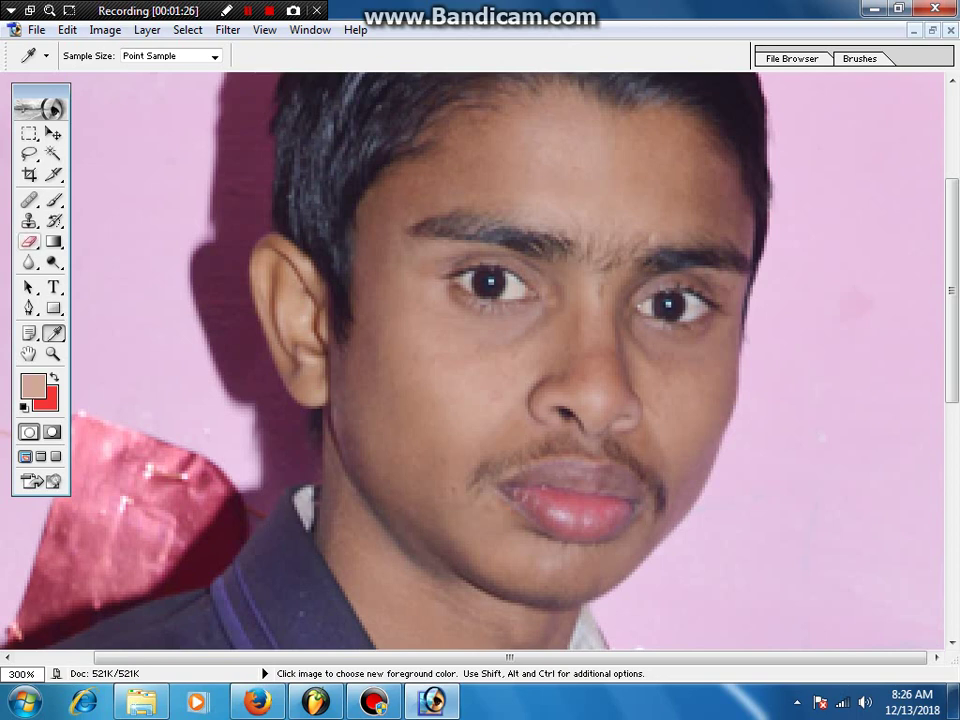
Paint the face with a size 30 brush at 30% opacity and 34% flow, then zoom out.
left_click(54, 200)
key("bracketright")
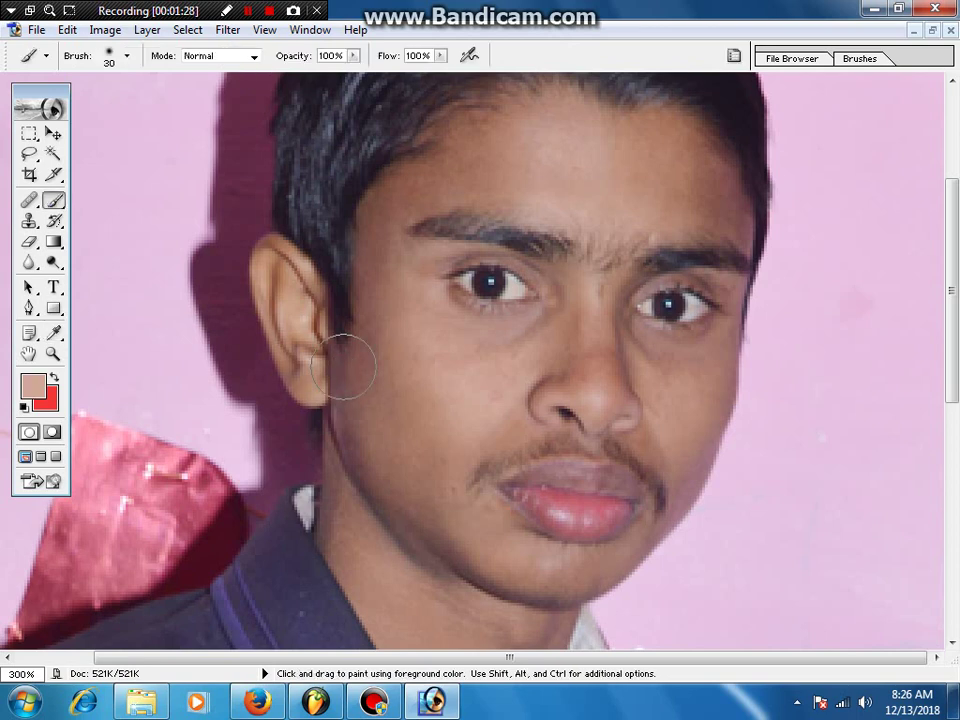
key("bracketright")
key("bracketright")
key("bracketleft")
left_click(353, 55)
left_click_drag(353, 73, 288, 73)
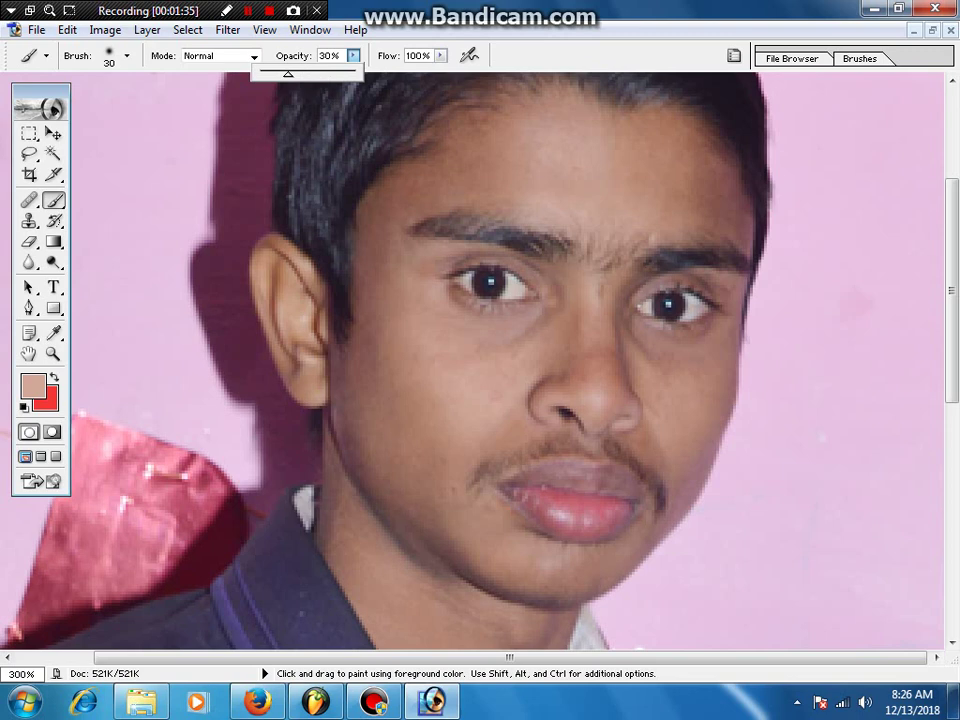
left_click(440, 56)
left_click_drag(440, 73, 378, 73)
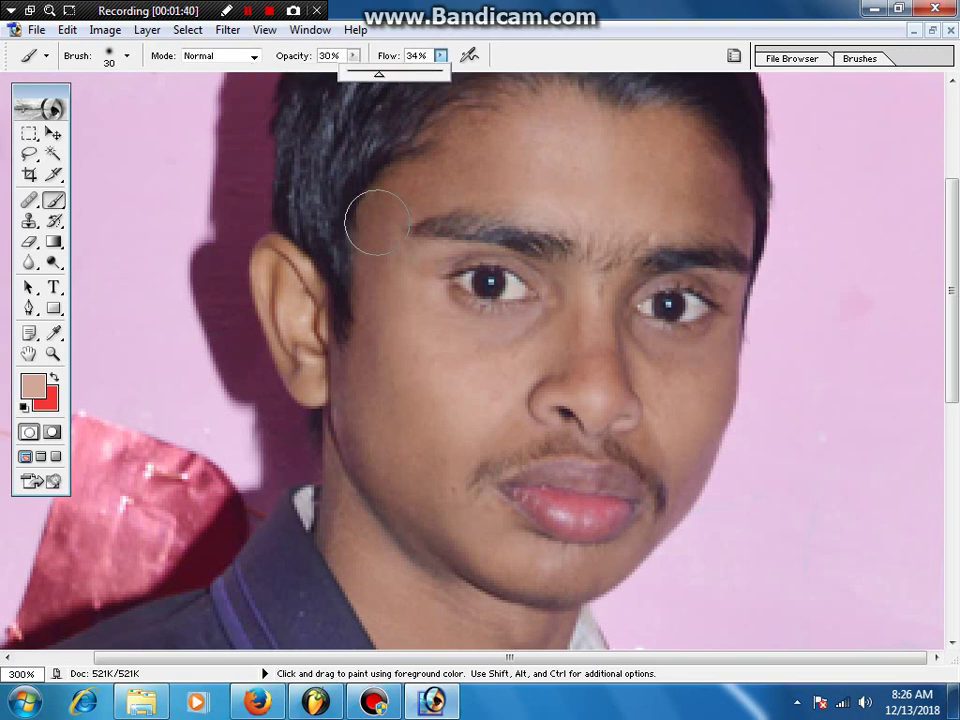
left_click(375, 305)
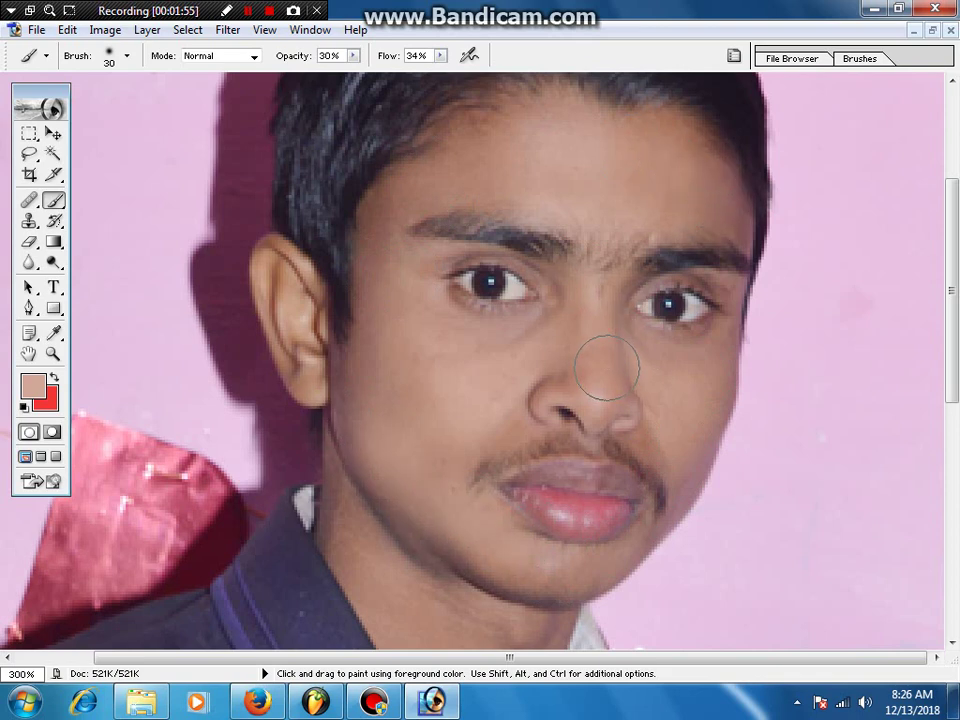
left_click_drag(493, 439, 493, 284)
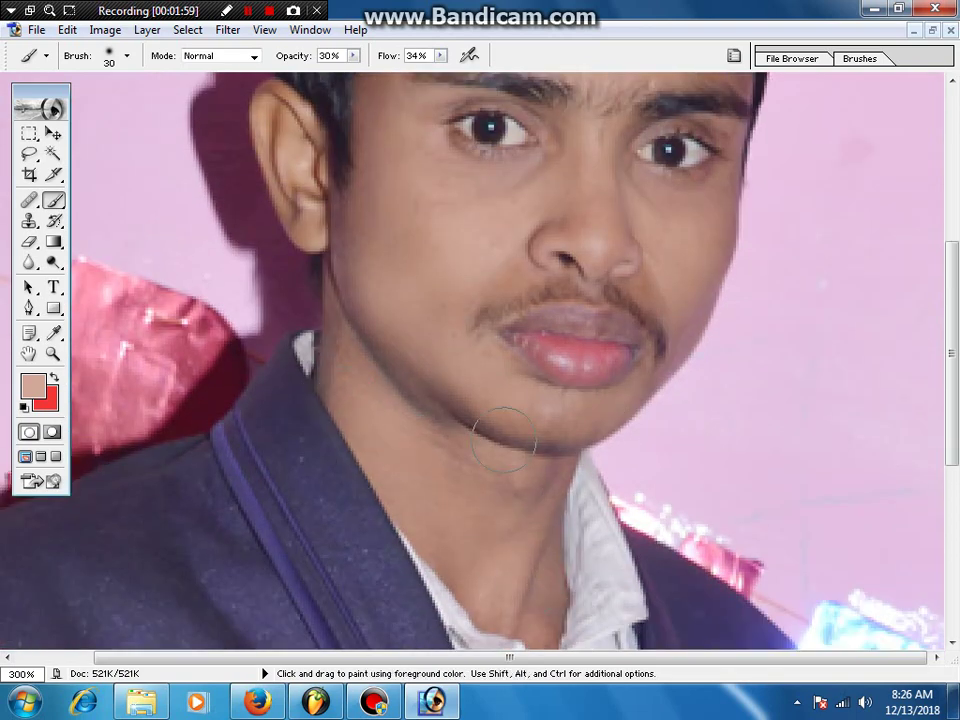
key("ctrl+minus")
key("ctrl+minus")
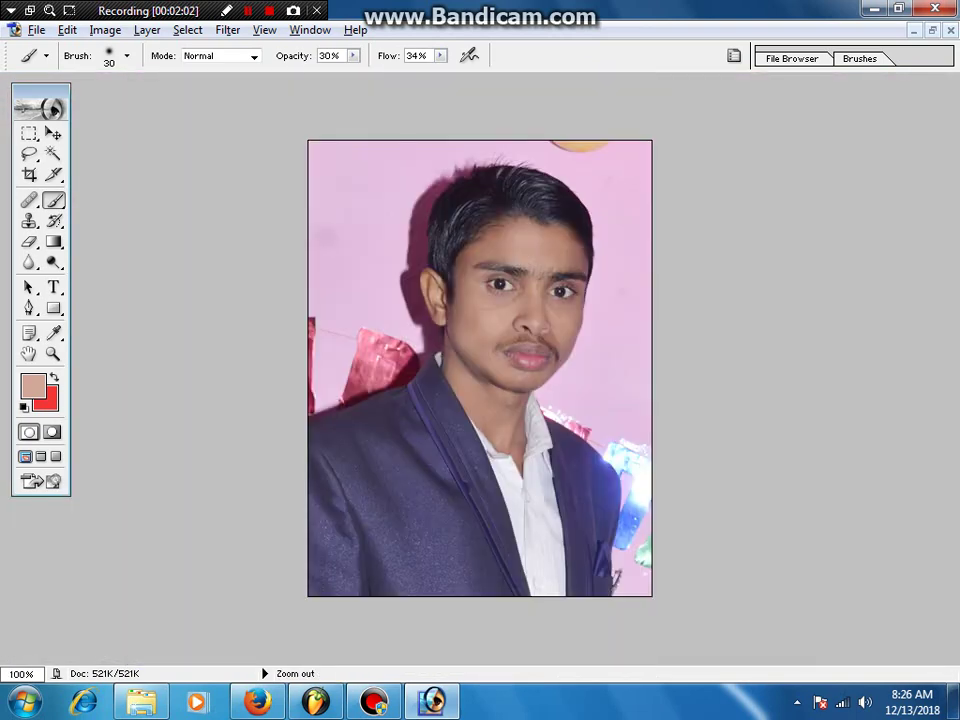
Apply Filter > Sharpen > Sharpen and return DSC_0165.JPG to a floating window.
key("v")
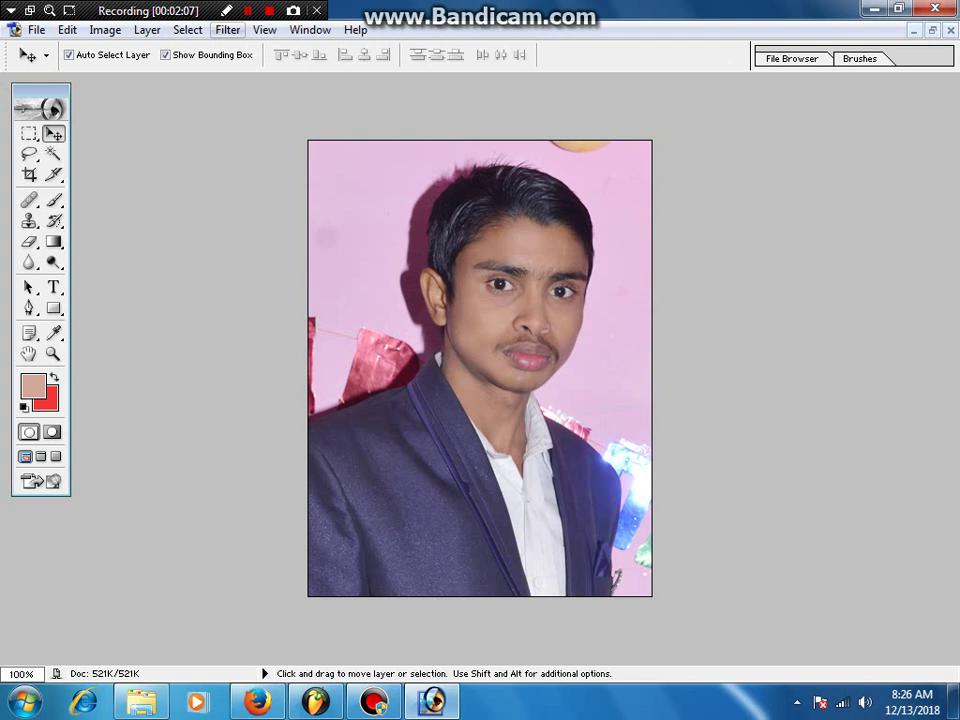
left_click(228, 30)
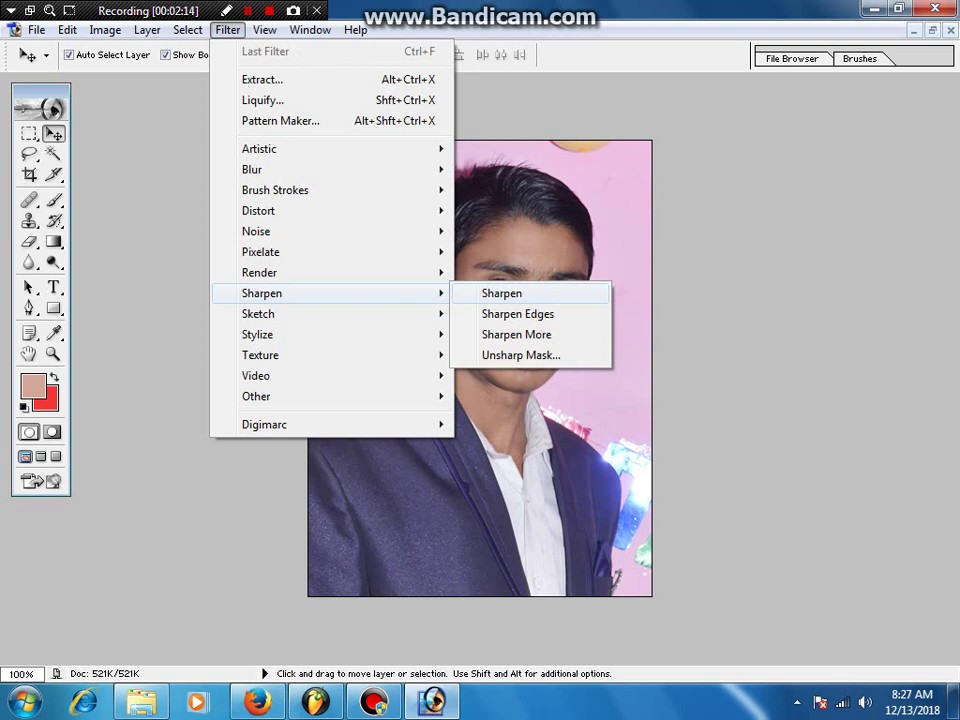
left_click(510, 293)
key("ctrl+0")
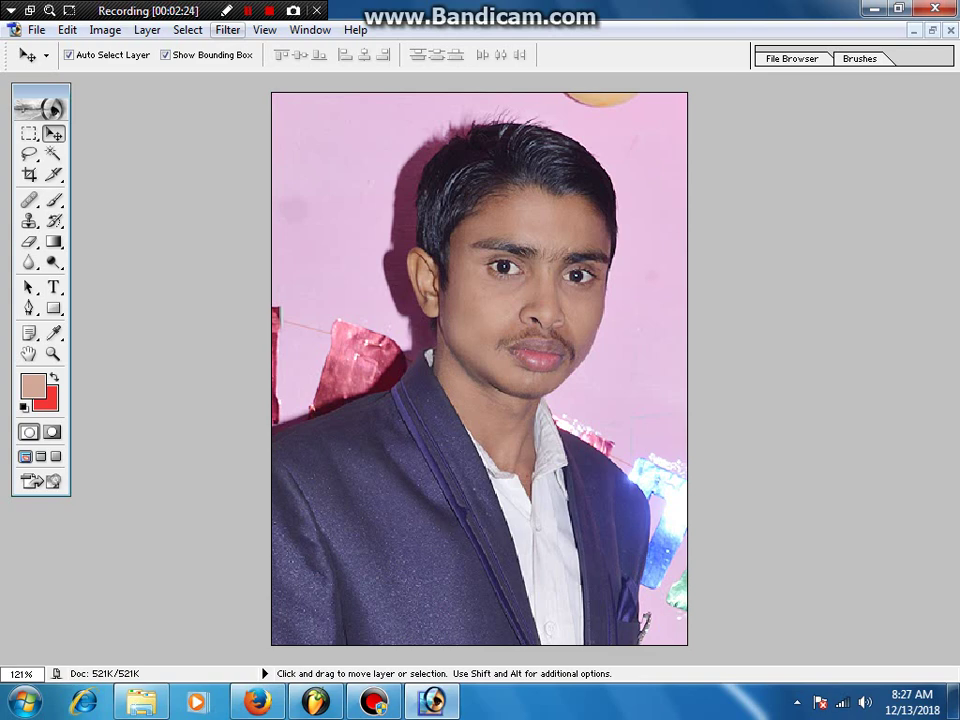
left_click(932, 30)
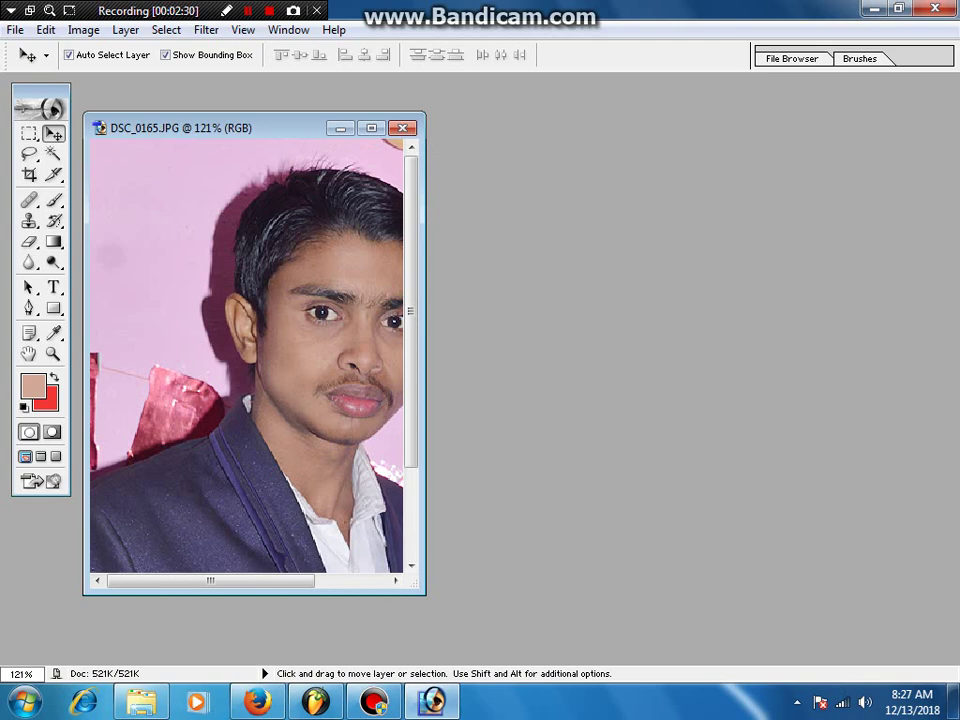
Create a new Letter-size document (8.5 × 11 in, 300 ppi) and drag the portrait into it.
key("ctrl+n")
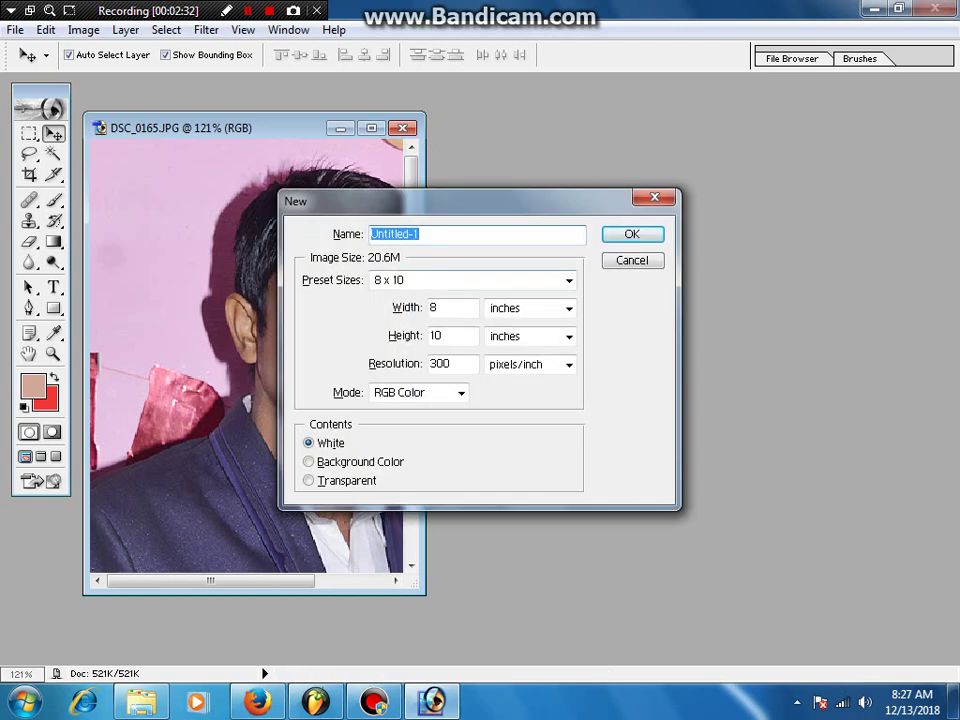
left_click(569, 280)
left_click(390, 23)
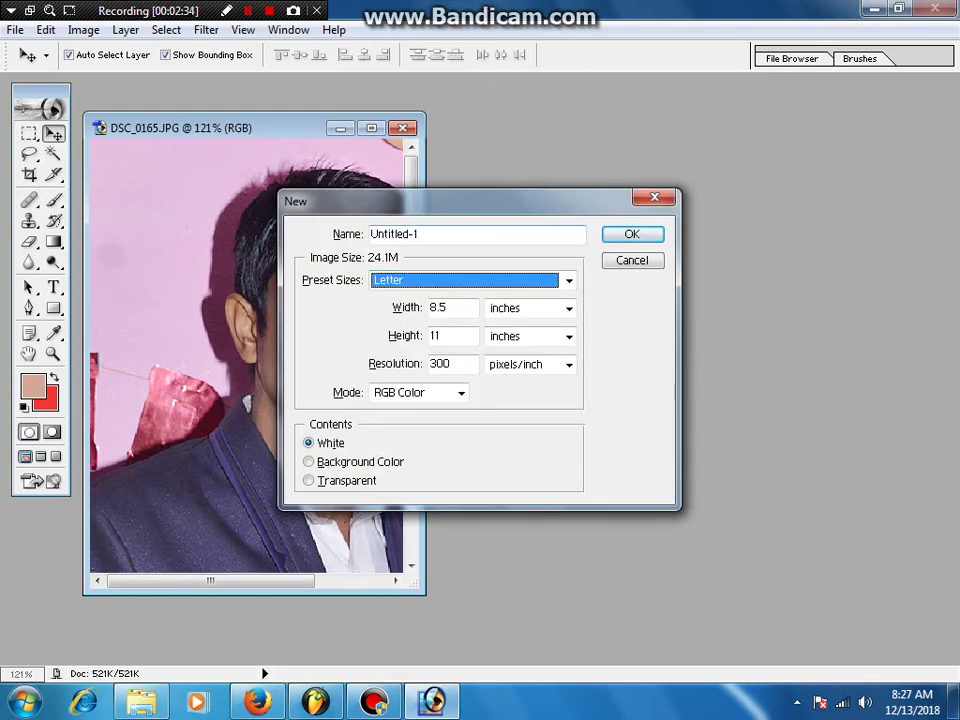
key("Return")
left_click_drag(300, 99, 639, 125)
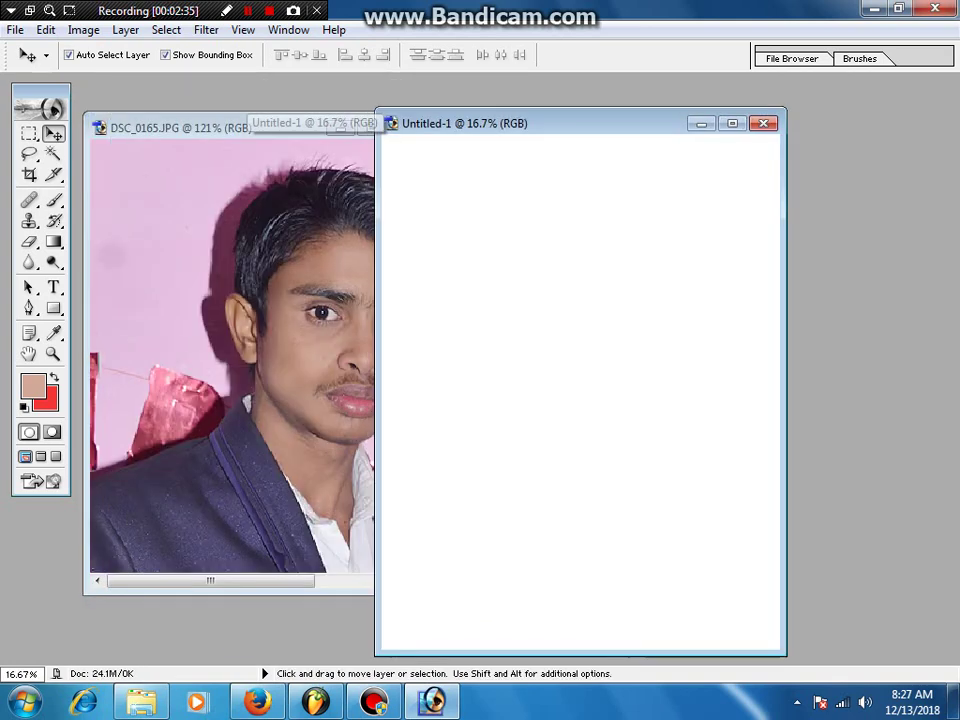
mouse_move(300, 350)
left_mouse_down()
mouse_move(630, 390)
mouse_move(505, 241)
left_mouse_up()
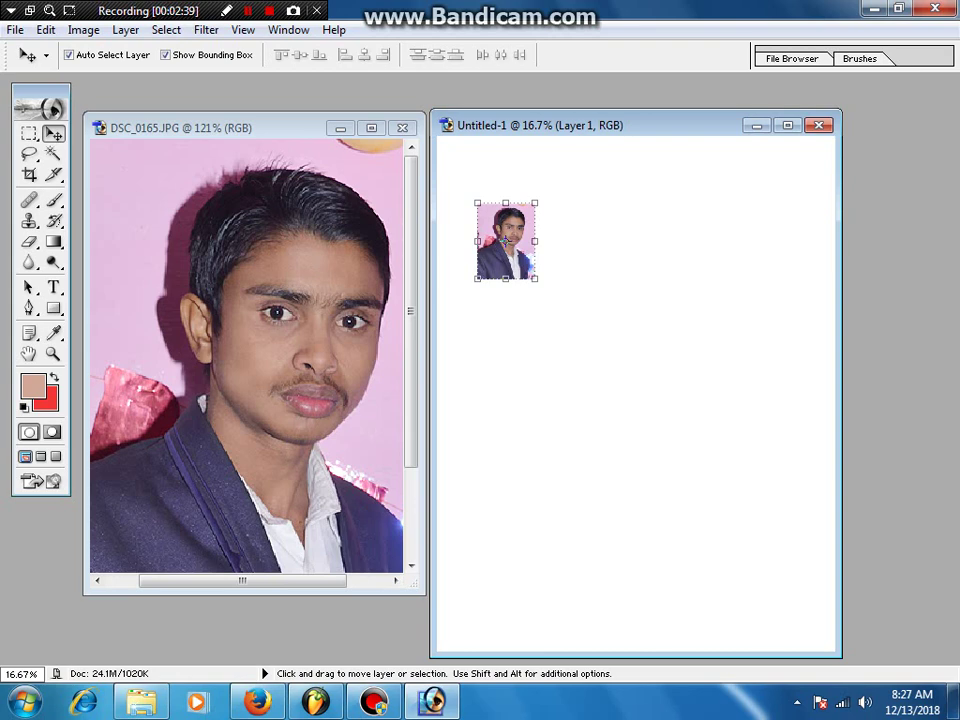
Add a 10 px centered black stroke border around the portrait copy.
key("alt+e")
key("alt+e")
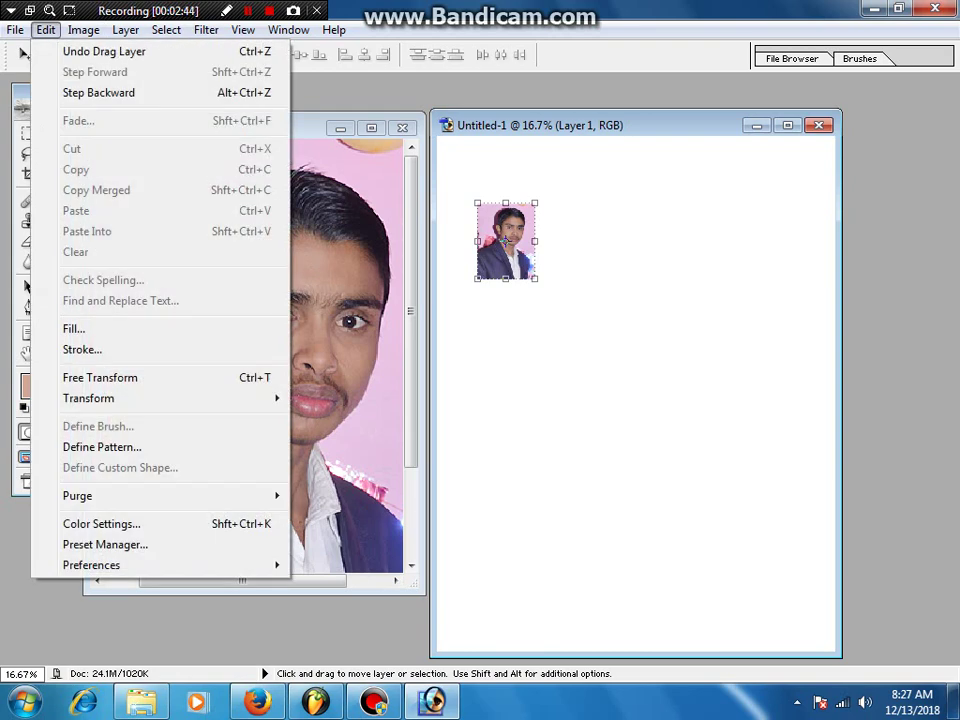
key("Down")
key("Down")
key("Down")
key("Down")
key("Down")
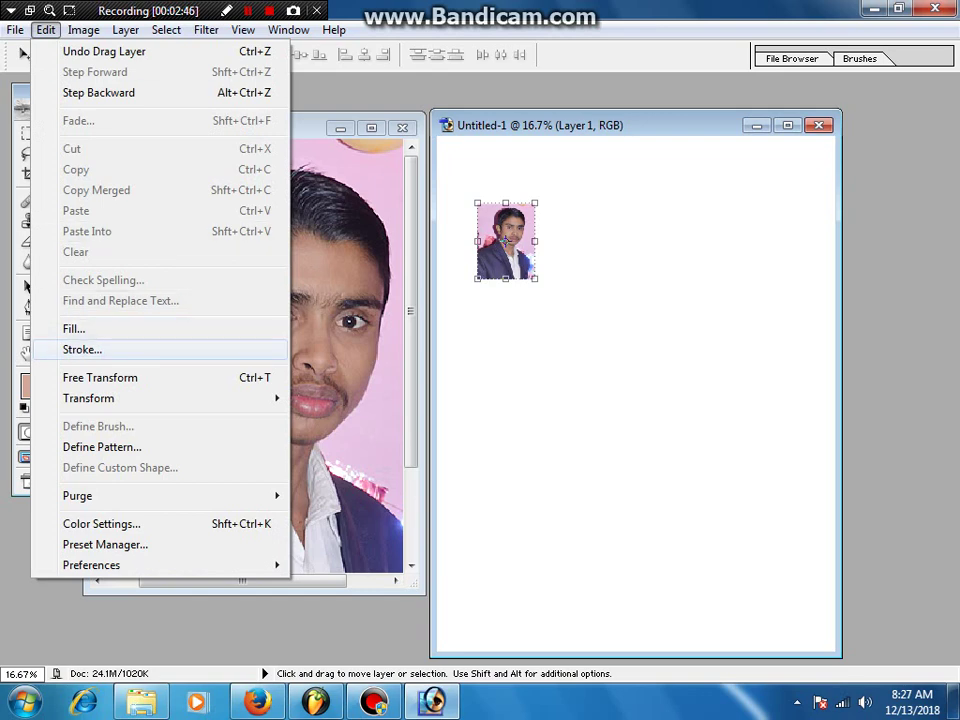
key("Return")
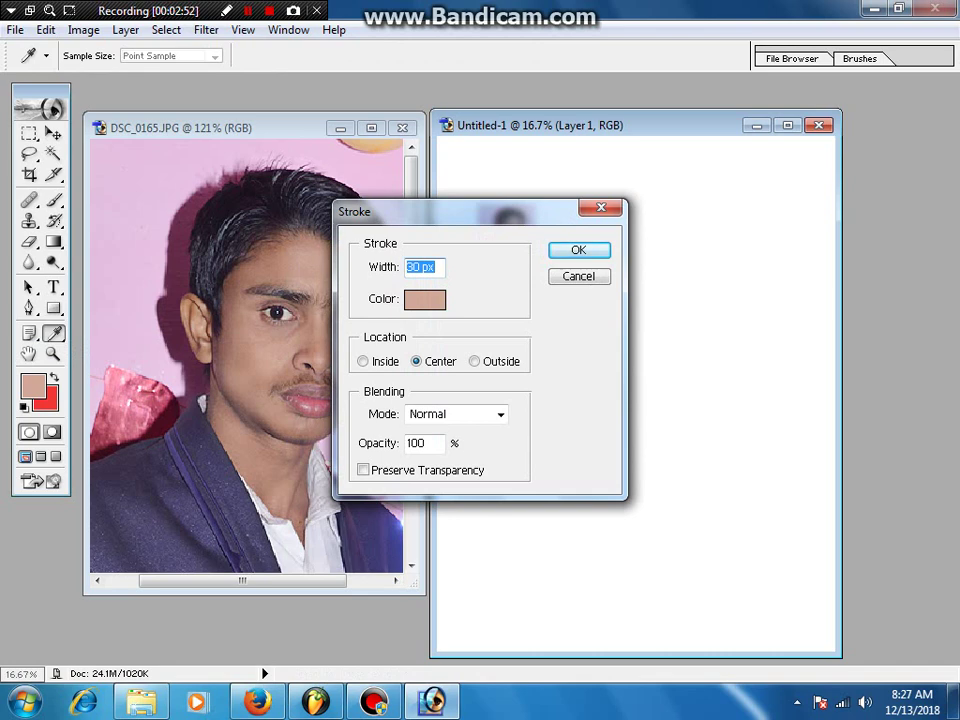
left_click(424, 299)
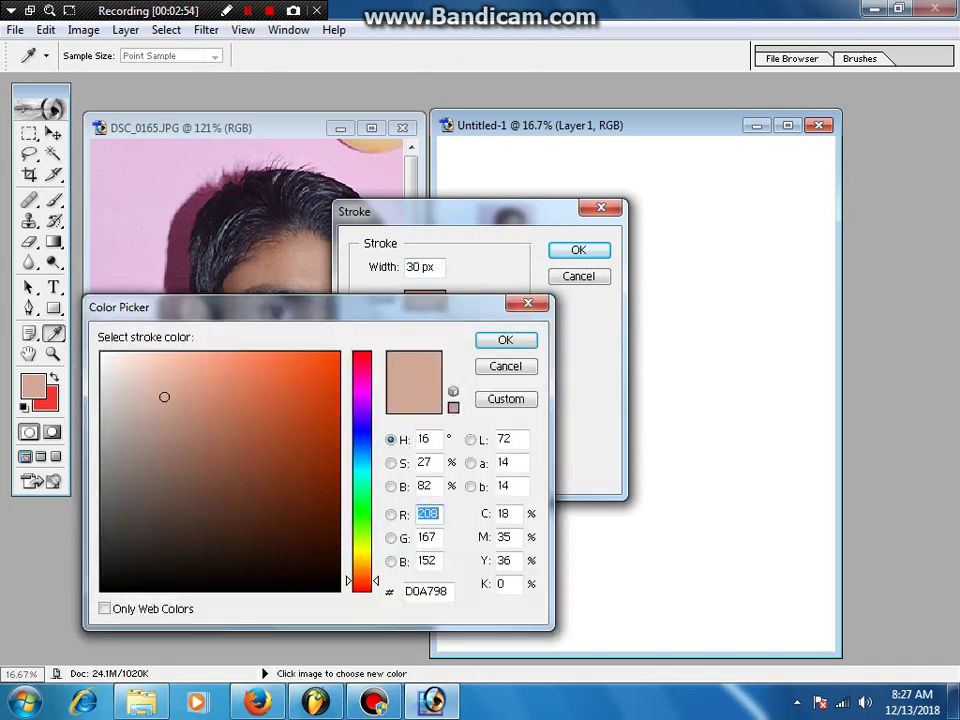
left_click(300, 579)
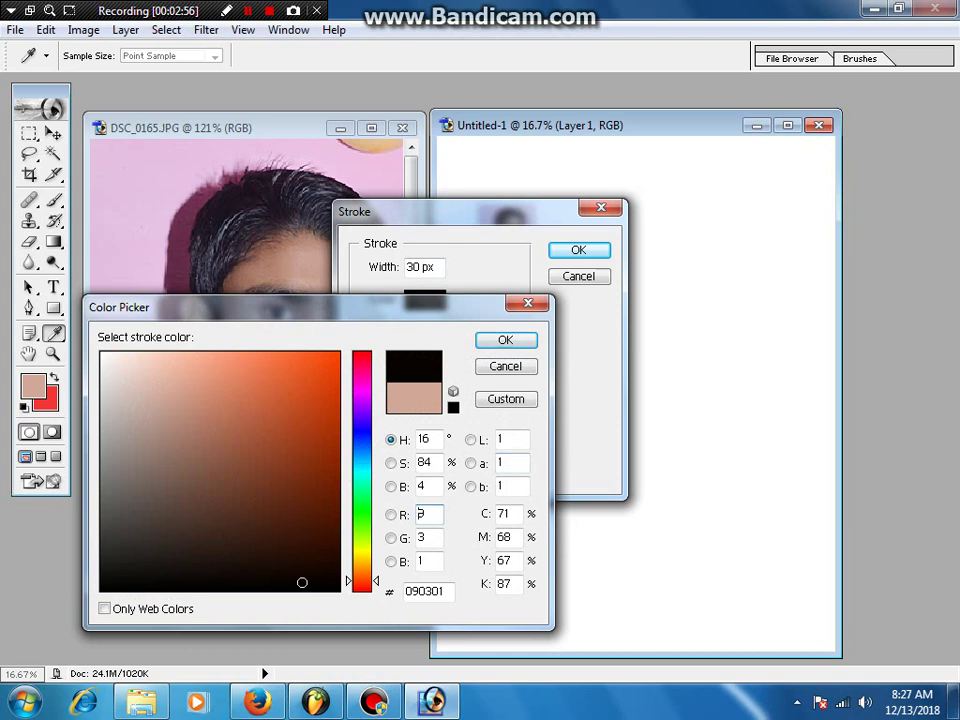
key("Return")
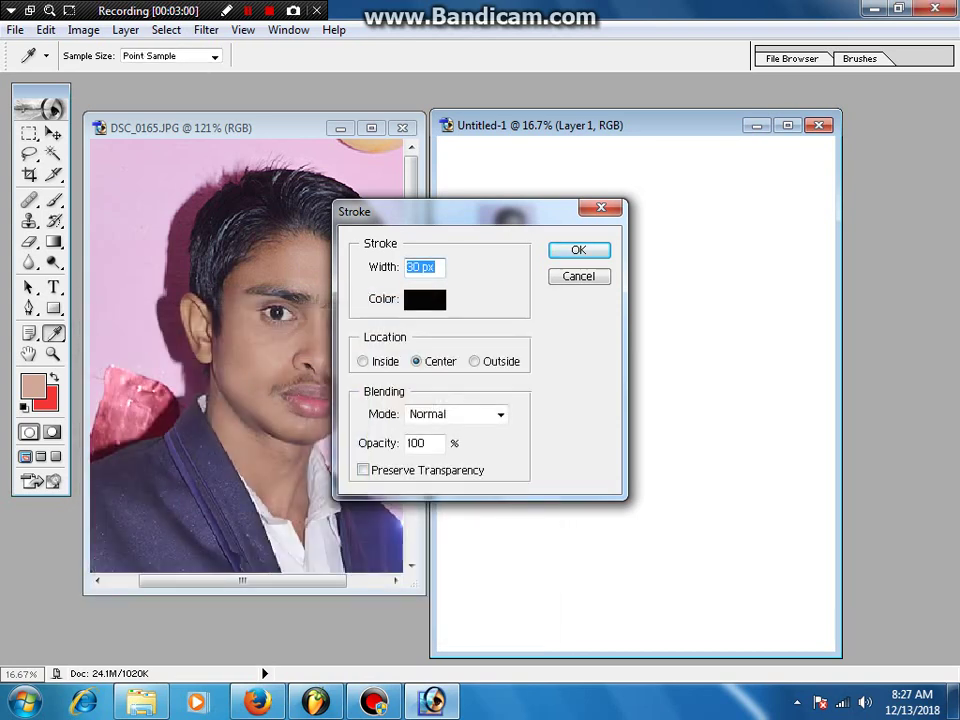
type("10")
key("Return")
Move the portrait to the top-left, Alt-drag copies into a row of six, then minimize Photoshop.
key("v")
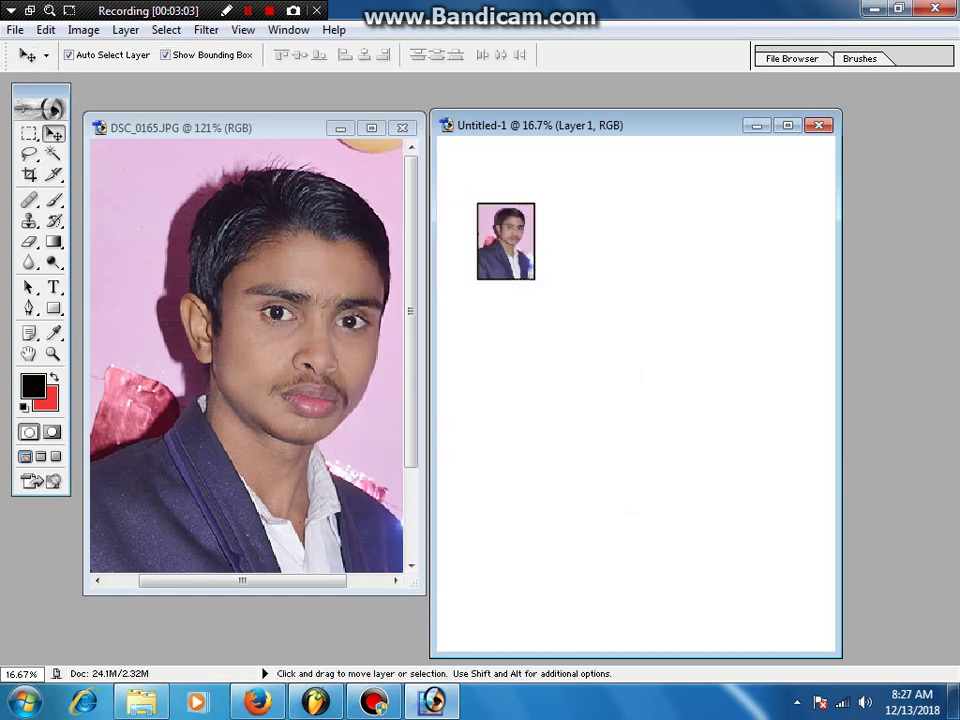
left_click_drag(505, 240, 466, 176)
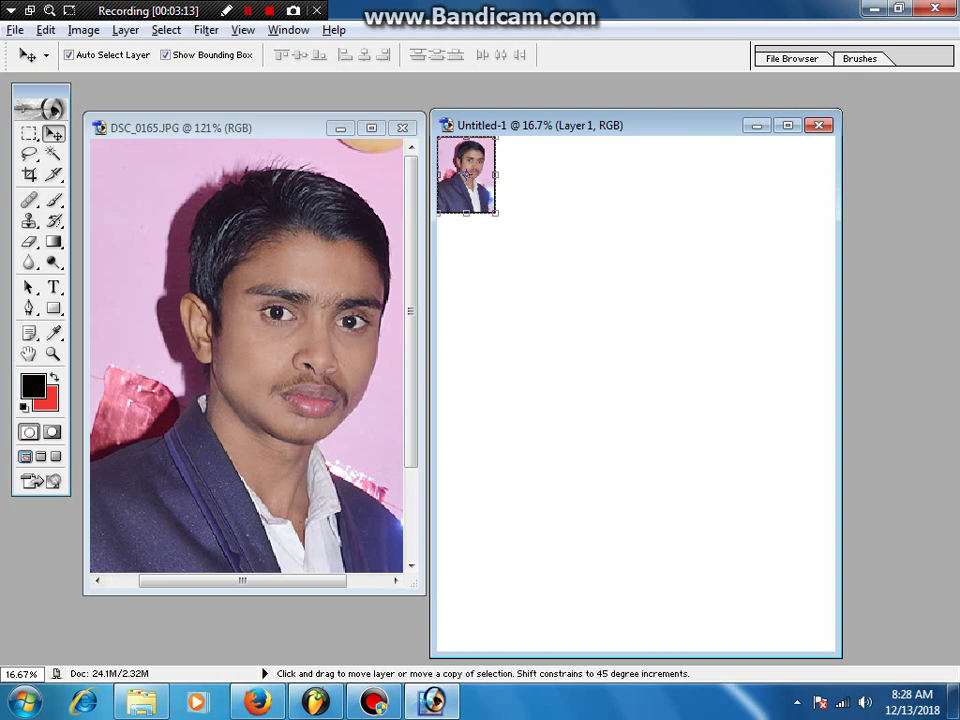
left_click_drag(466, 174, 589, 175)
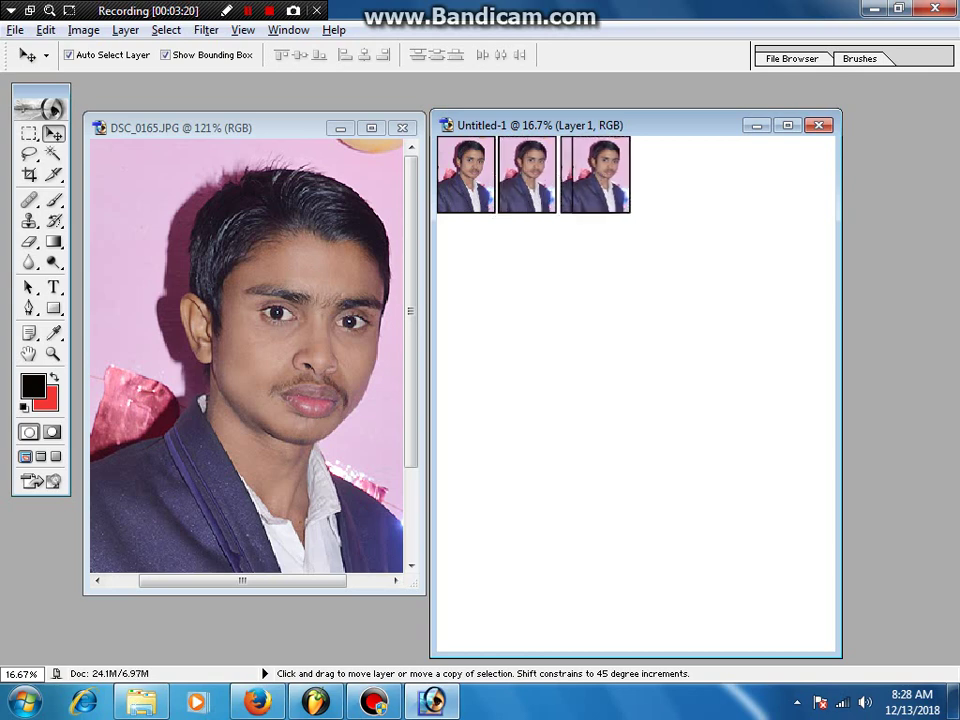
left_click_drag(590, 173, 773, 174)
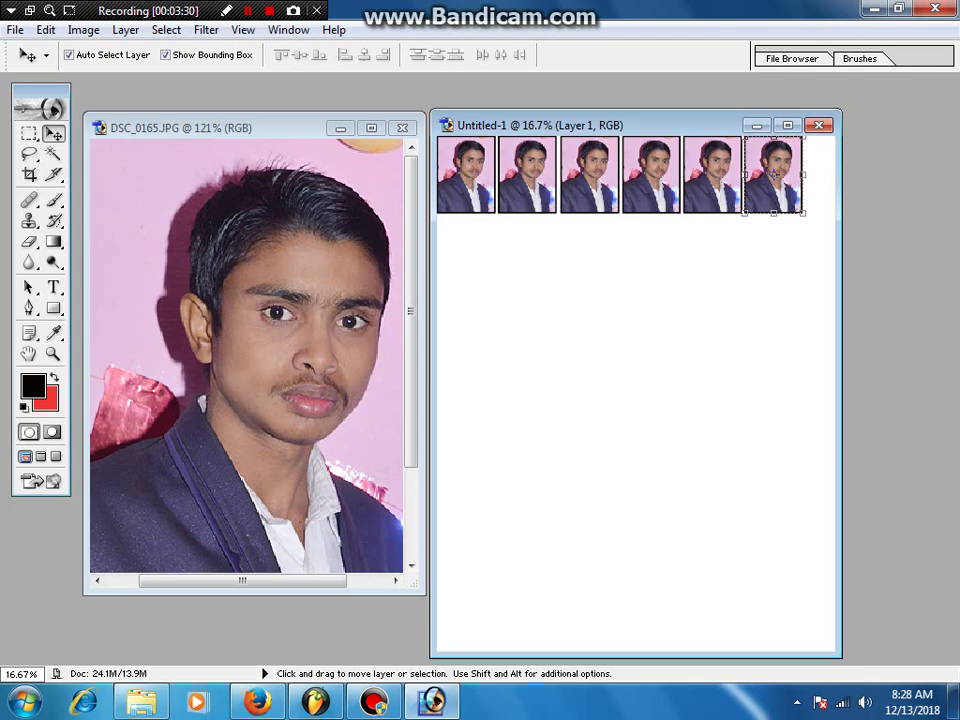
mouse_move(620, 125)
left_mouse_down()
mouse_move(625, 110)
mouse_move(592, 103)
left_mouse_up()
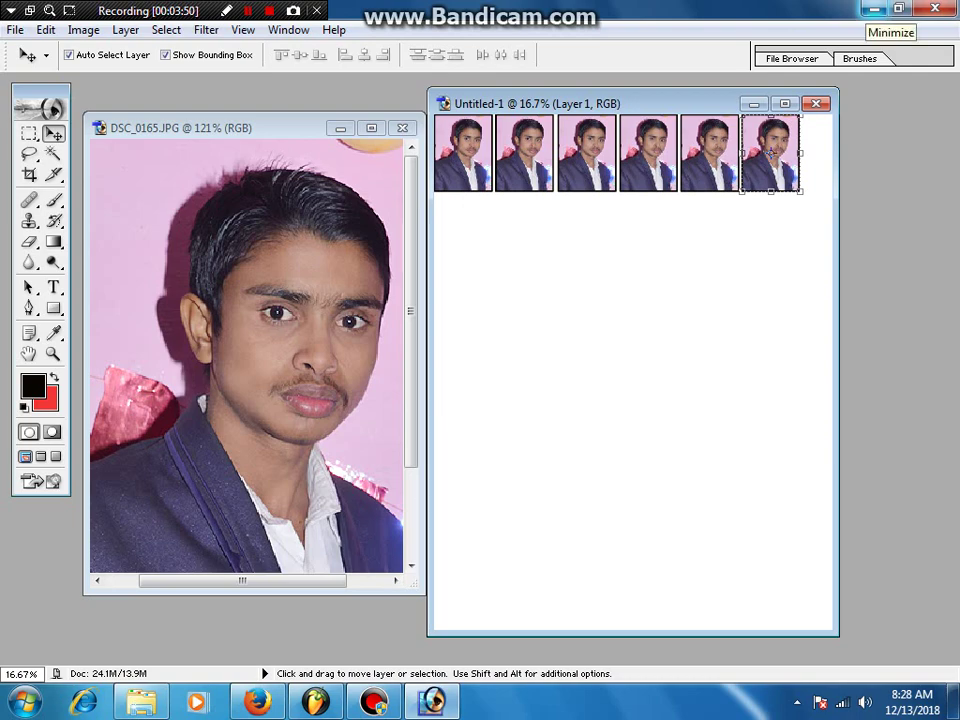
left_click(874, 9)
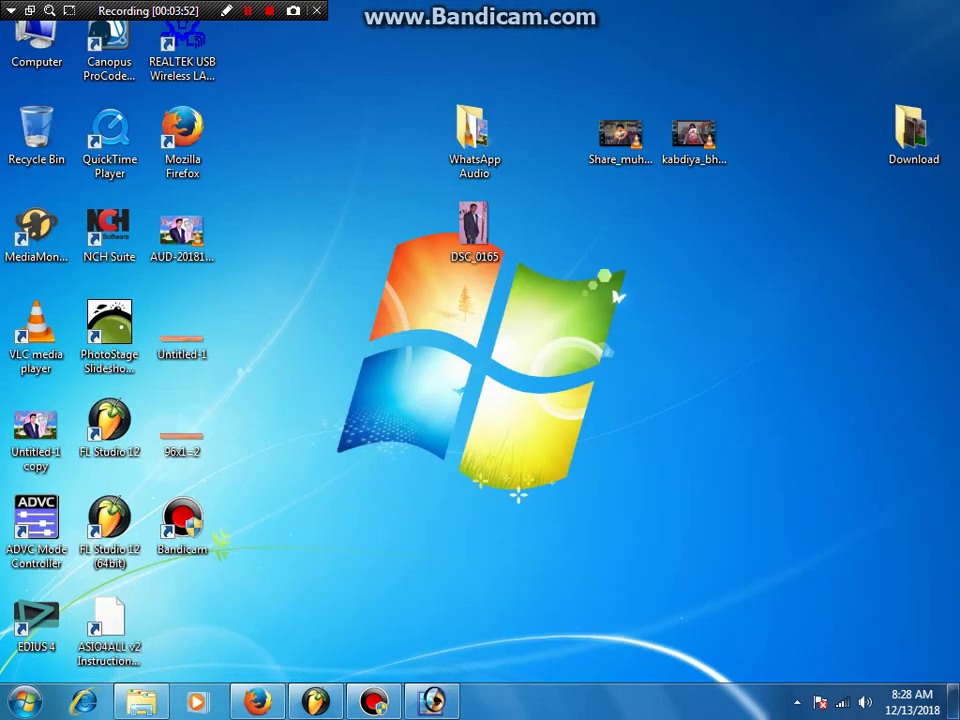